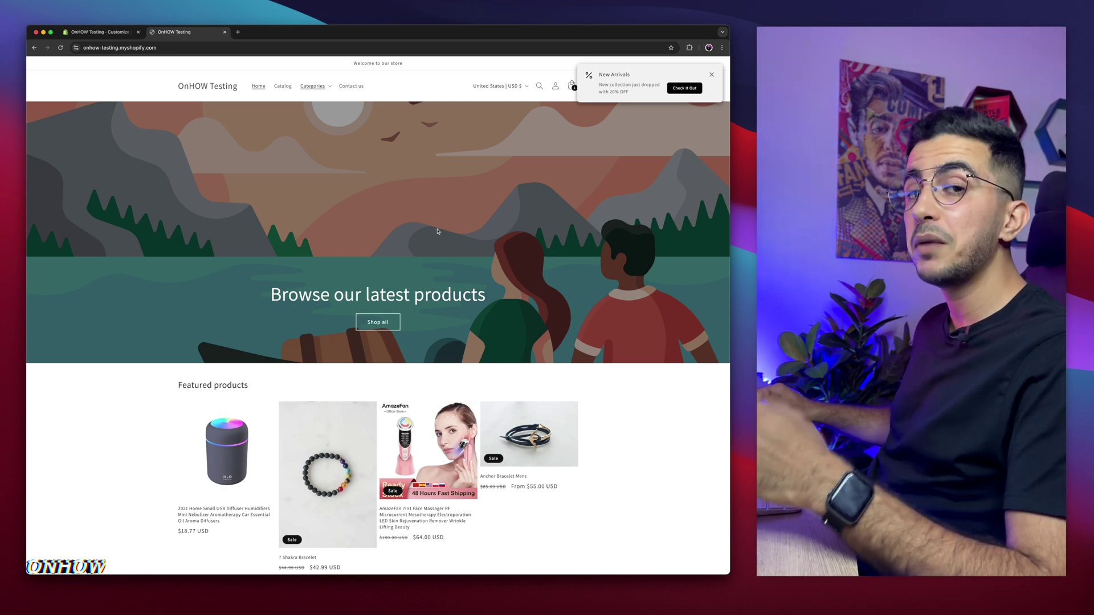
{"action": "scroll", "coordinate": [437, 231], "scroll_direction": "down", "scroll_amount": 5}
{"action": "scroll", "coordinate": [437, 231], "scroll_direction": "up", "scroll_amount": 5}
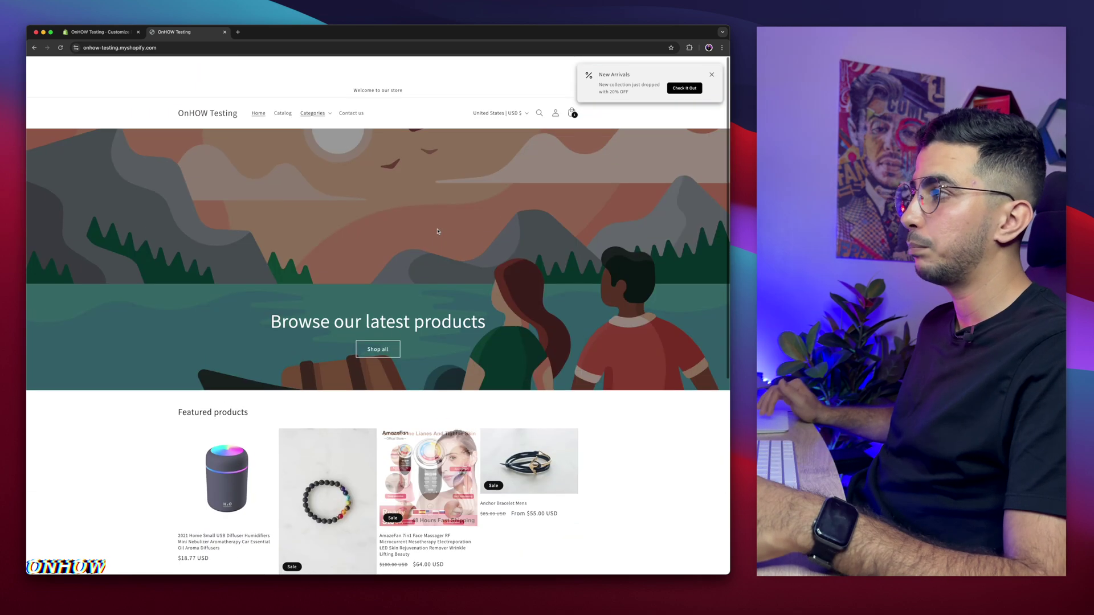
{"action": "scroll", "coordinate": [437, 232], "scroll_direction": "down", "scroll_amount": 5}
{"action": "scroll", "coordinate": [437, 230], "scroll_direction": "up", "scroll_amount": 5}
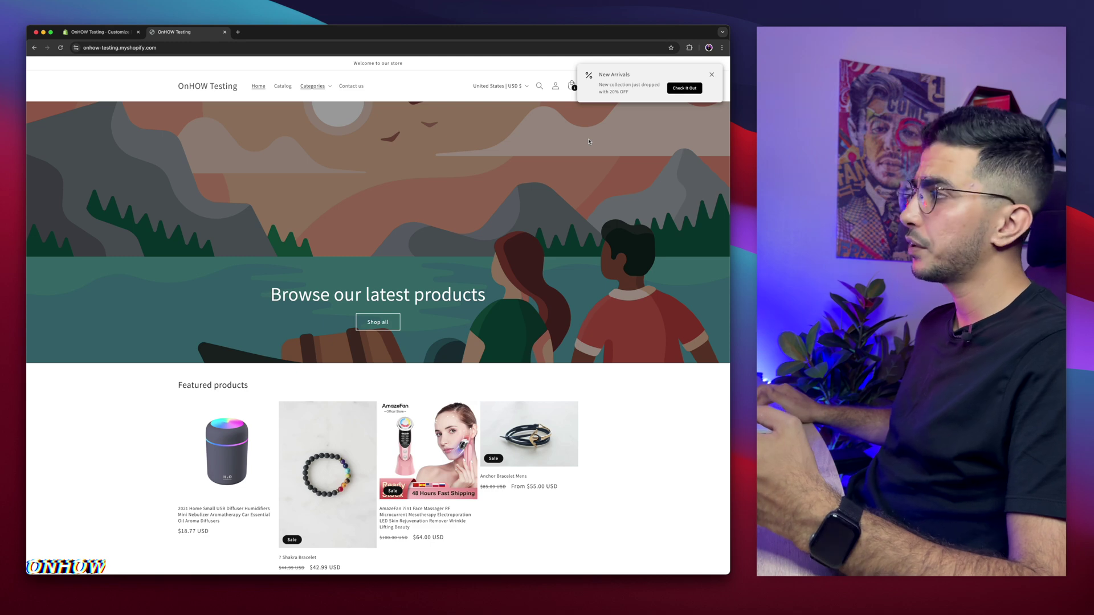
Step: Reload the storefront, switch to the admin Themes page and customize the current Dawn theme
{"action": "left_click", "coordinate": [709, 47]}
{"action": "key", "text": "Escape"}
{"action": "left_click", "coordinate": [62, 48]}
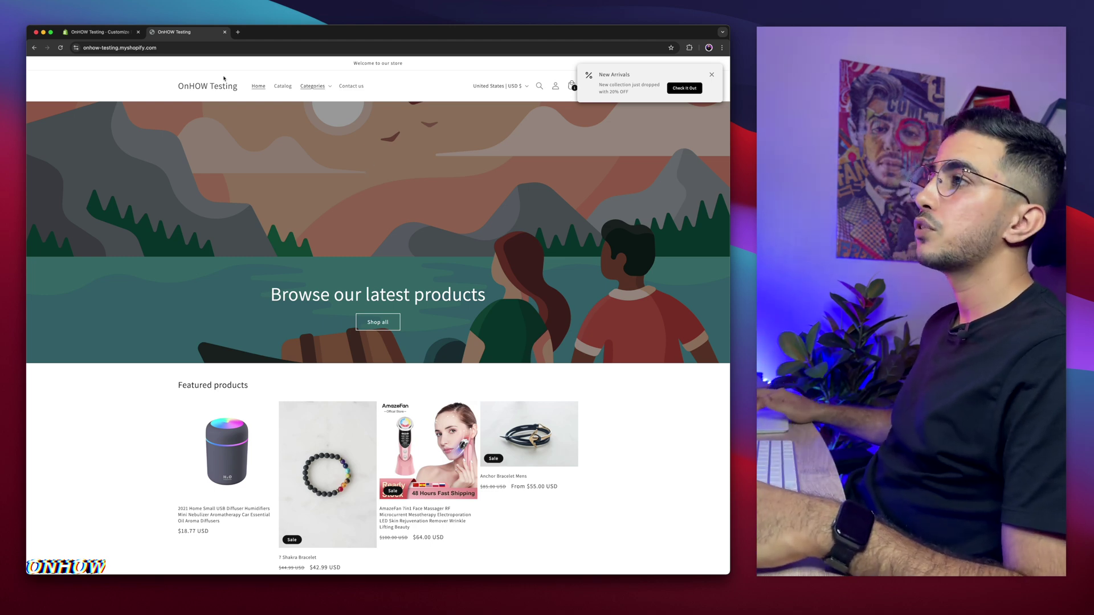
{"action": "left_click", "coordinate": [97, 33]}
{"action": "left_click", "coordinate": [175, 32]}
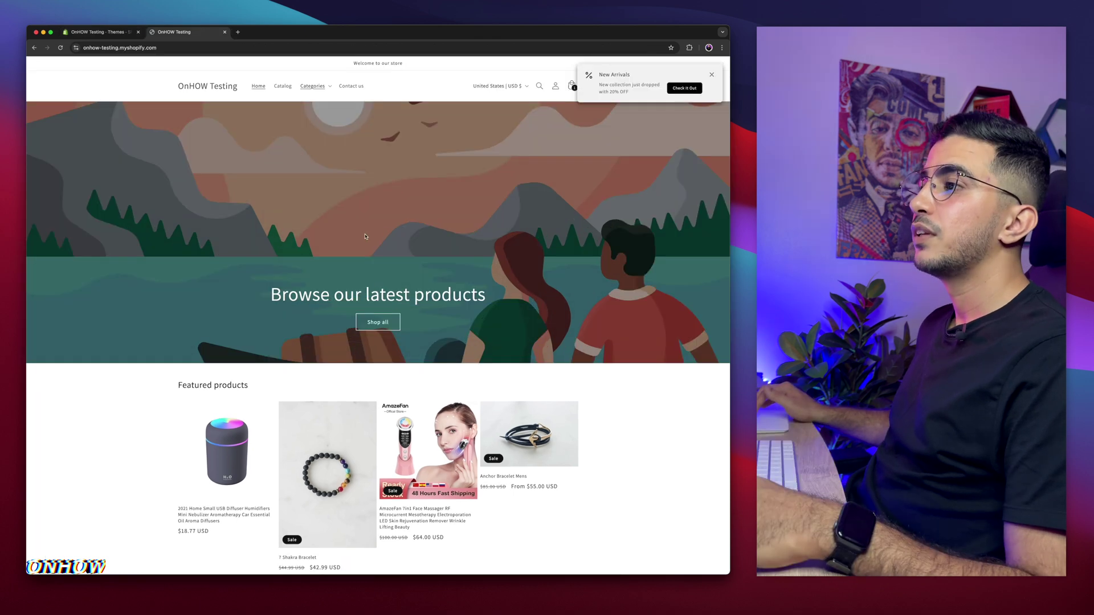
{"action": "left_click", "coordinate": [97, 32]}
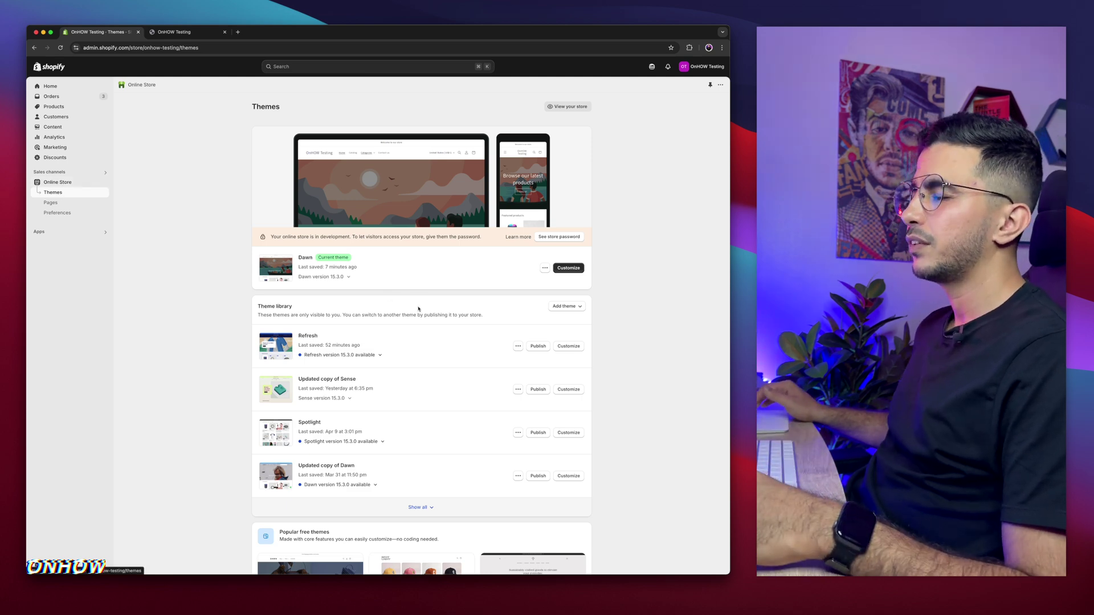
{"action": "left_click", "coordinate": [568, 268]}
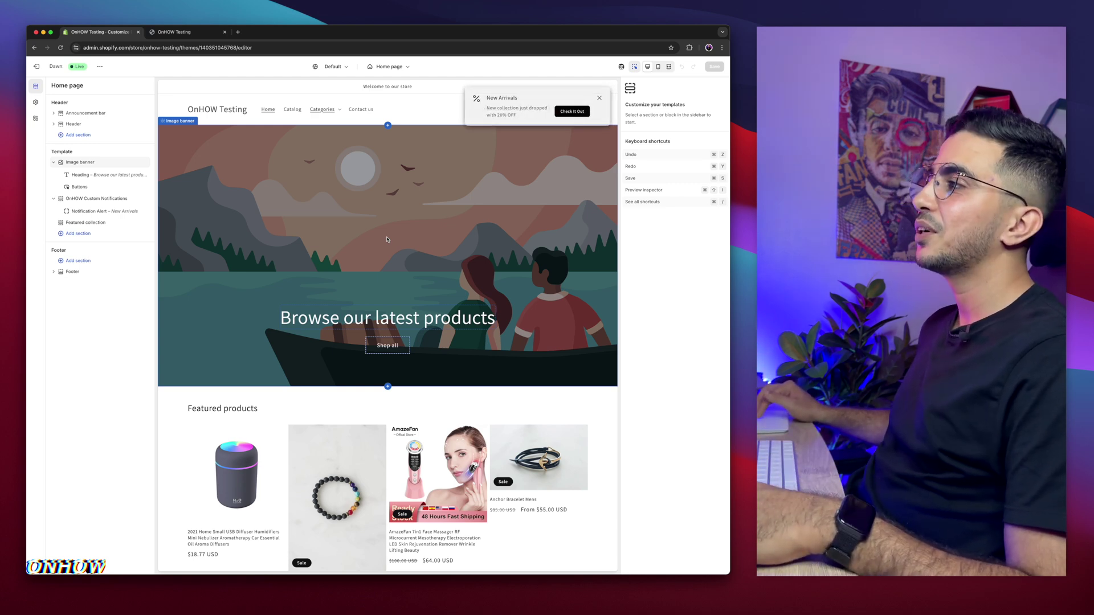
Step: Switch the editor to Products > Default product and start changing the preview product
{"action": "left_click", "coordinate": [392, 68]}
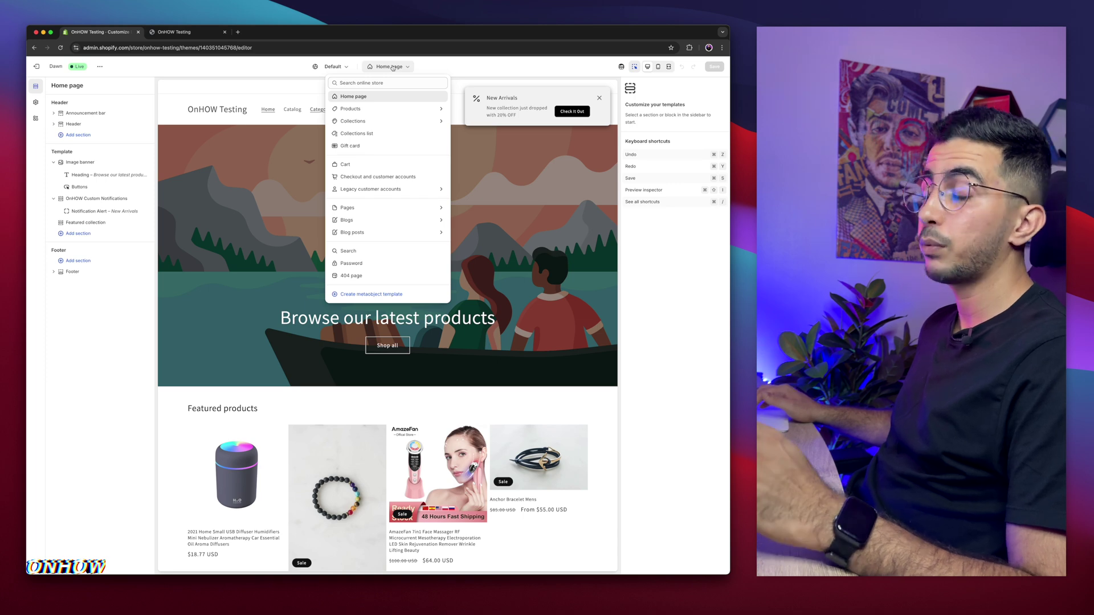
{"action": "left_click", "coordinate": [350, 108]}
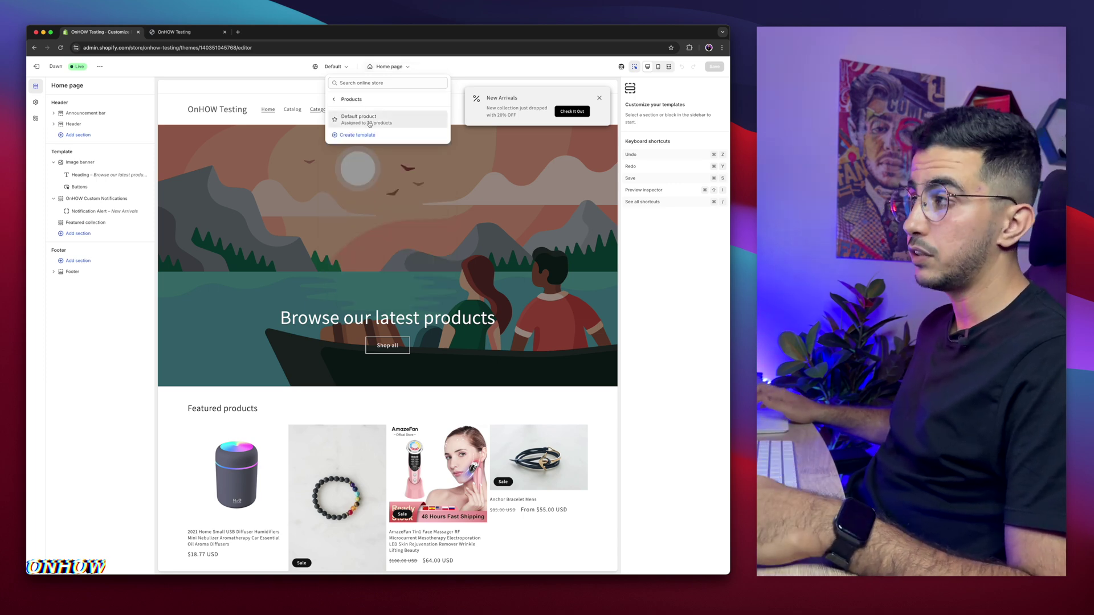
{"action": "left_click", "coordinate": [370, 122]}
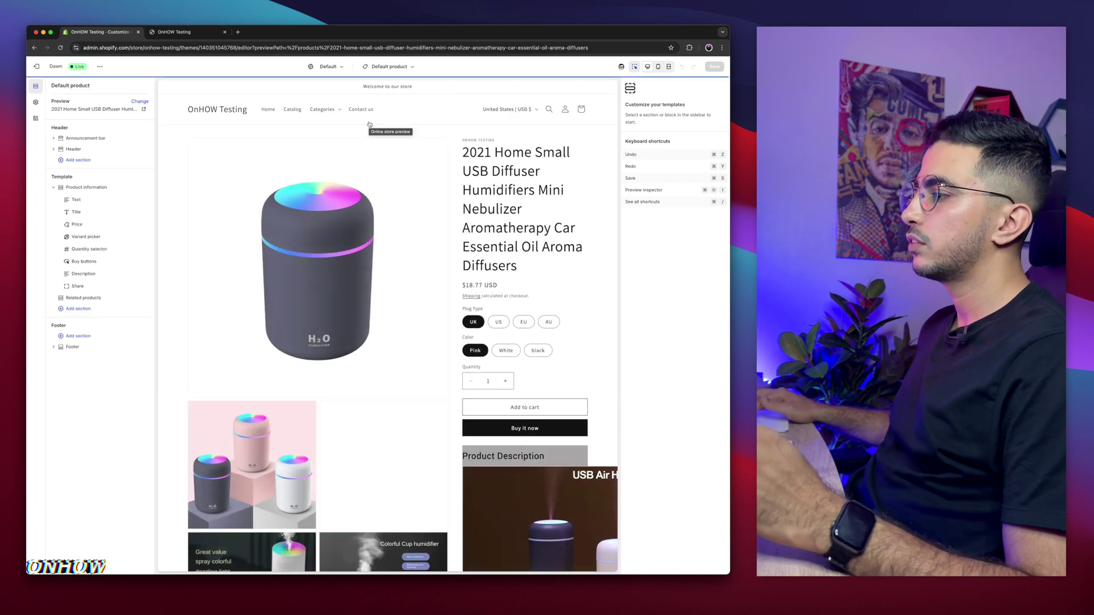
{"action": "scroll", "coordinate": [385, 300], "scroll_direction": "down", "scroll_amount": 3}
{"action": "scroll", "coordinate": [385, 299], "scroll_direction": "up", "scroll_amount": 3}
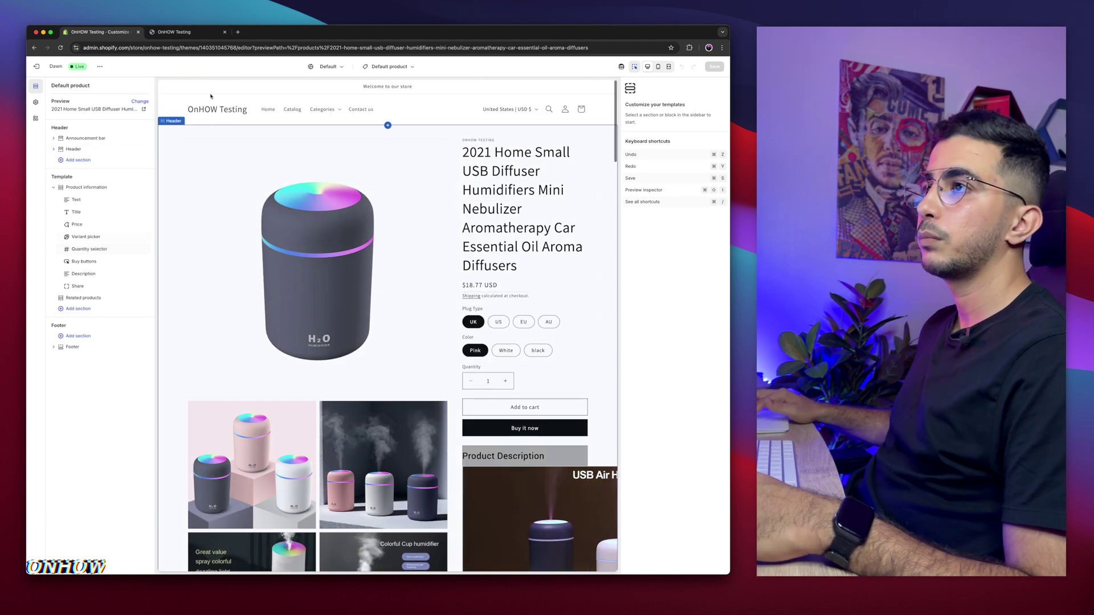
{"action": "left_click", "coordinate": [137, 101]}
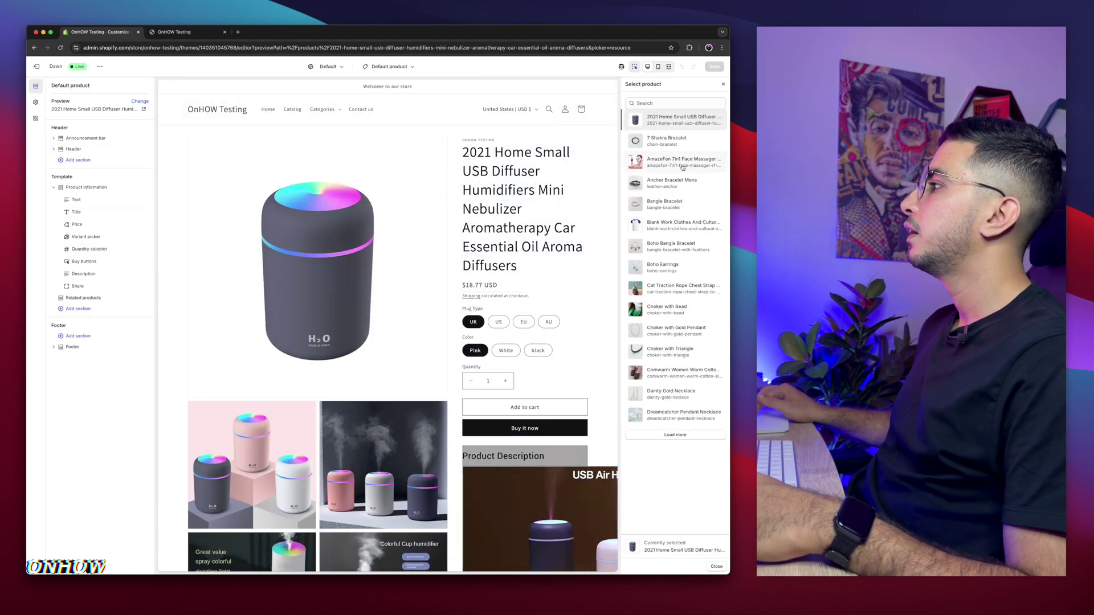
Step: Preview the default product template with the Bangle Bracelet product
{"action": "left_click", "coordinate": [665, 203]}
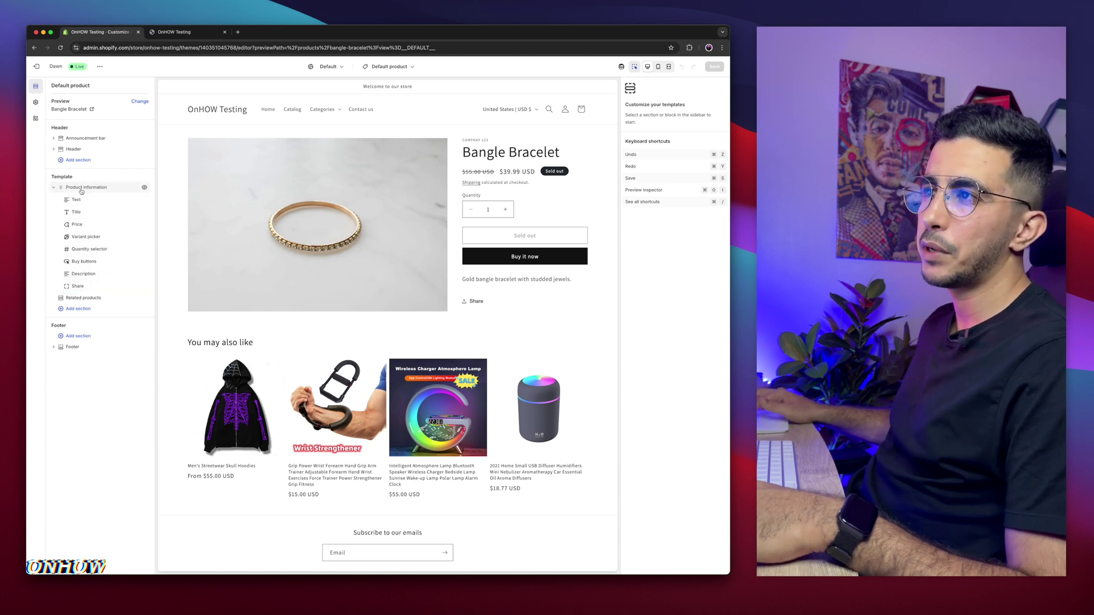
{"action": "mouse_move", "coordinate": [105, 291]}
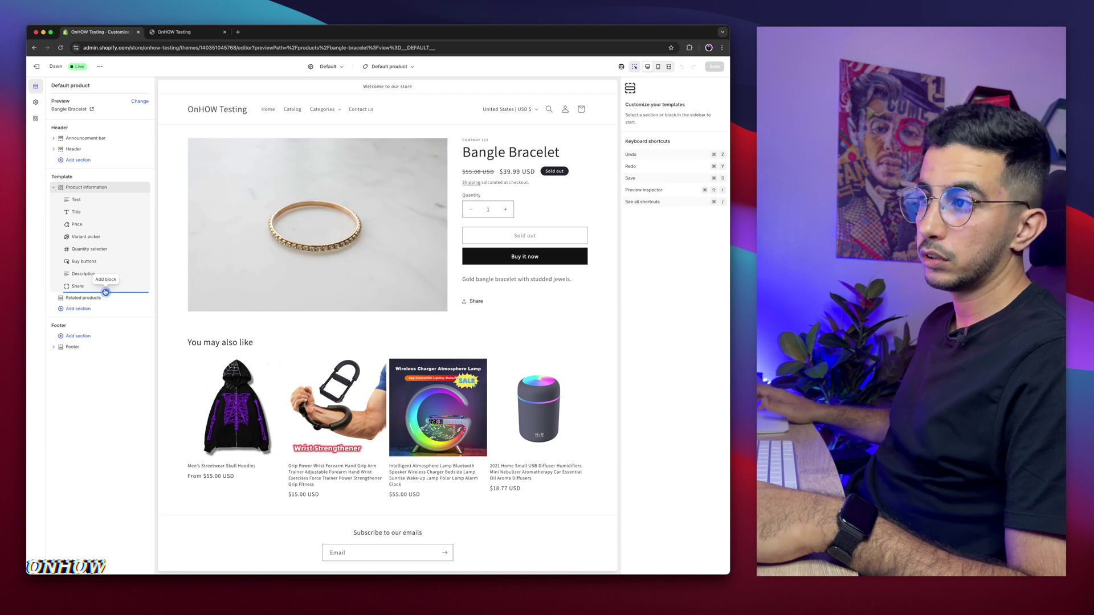
Step: Add a Custom Liquid block below Share, paste the enquiry button code and save the template
{"action": "left_click", "coordinate": [106, 292]}
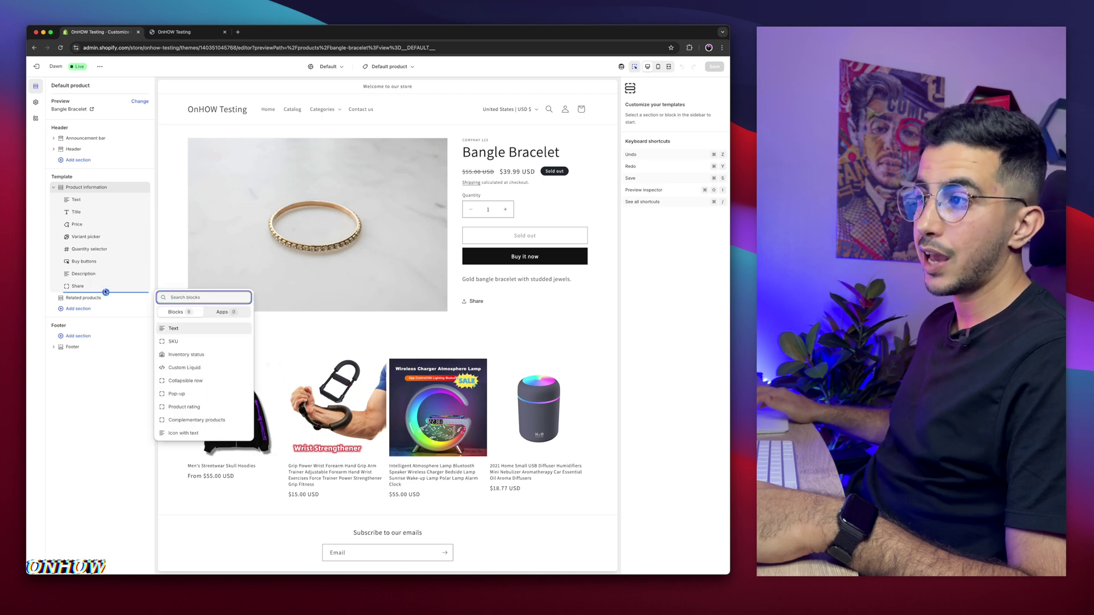
{"action": "left_click", "coordinate": [198, 367]}
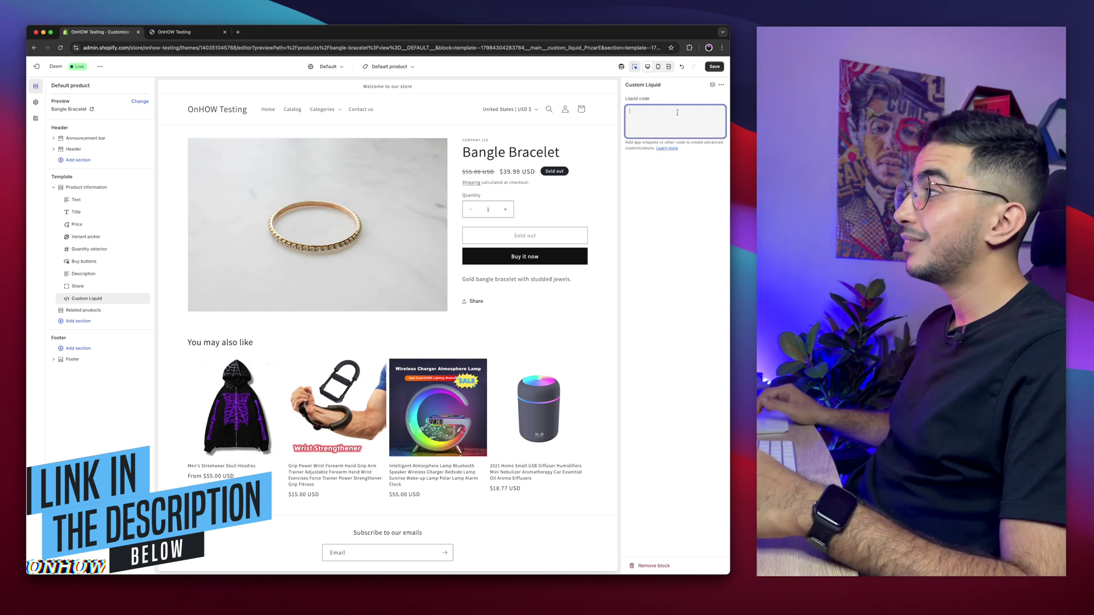
{"action": "key", "text": "super+v"}
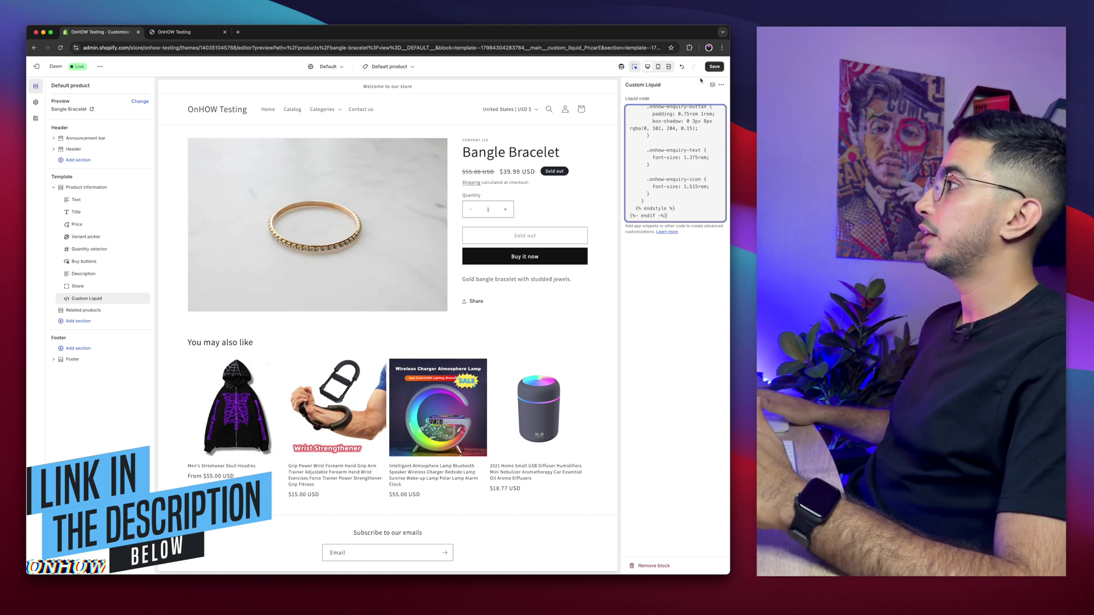
{"action": "left_click", "coordinate": [714, 66]}
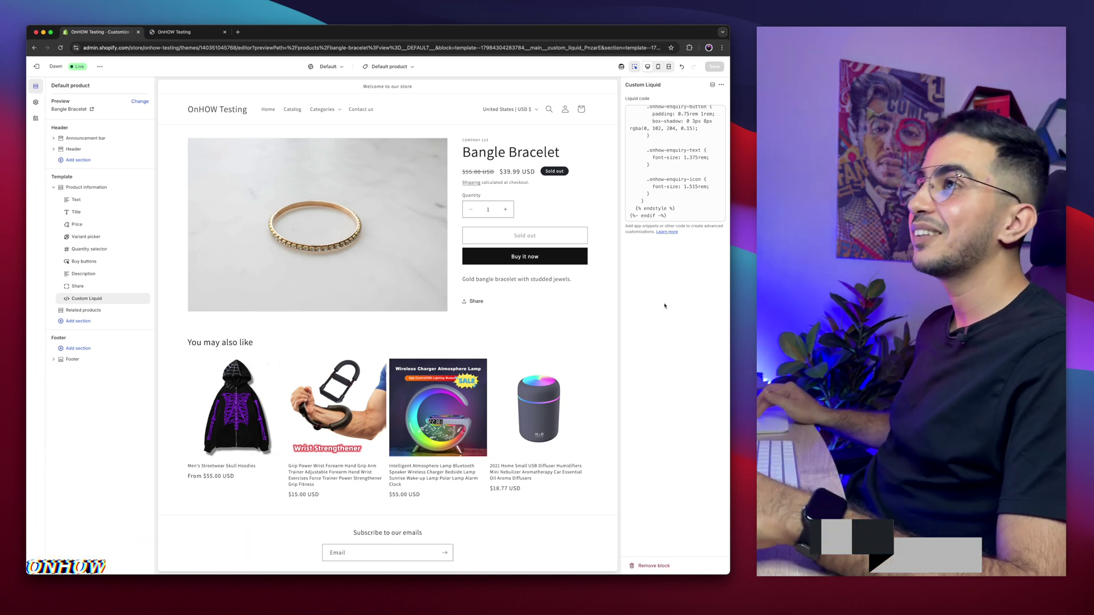
Step: Leave the theme editor and open the Silver Threader Necklace from the products list
{"action": "left_click", "coordinate": [39, 66]}
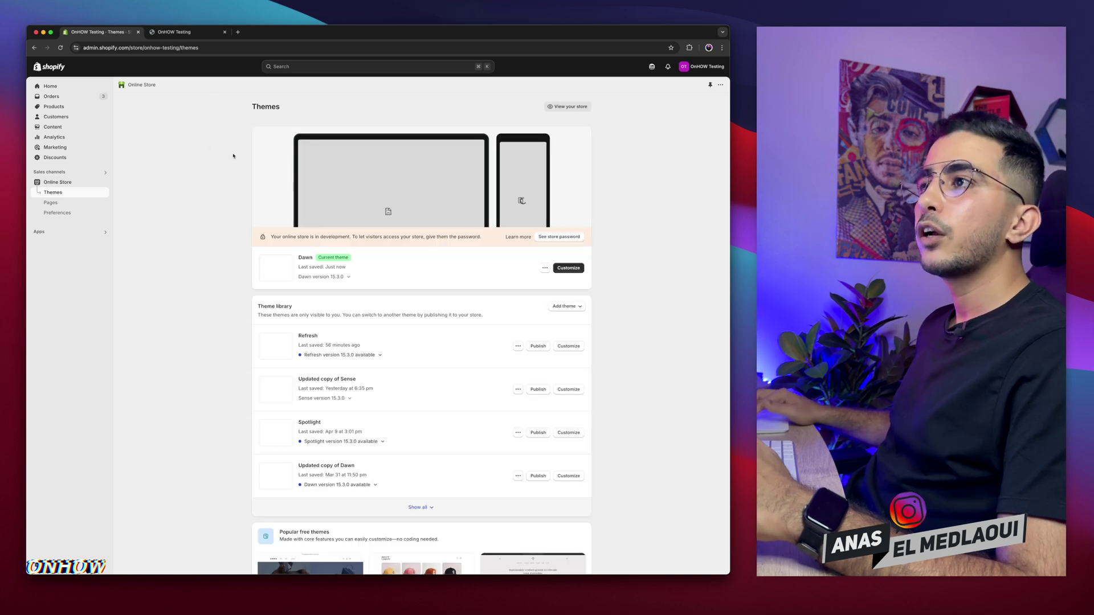
{"action": "left_click", "coordinate": [55, 106]}
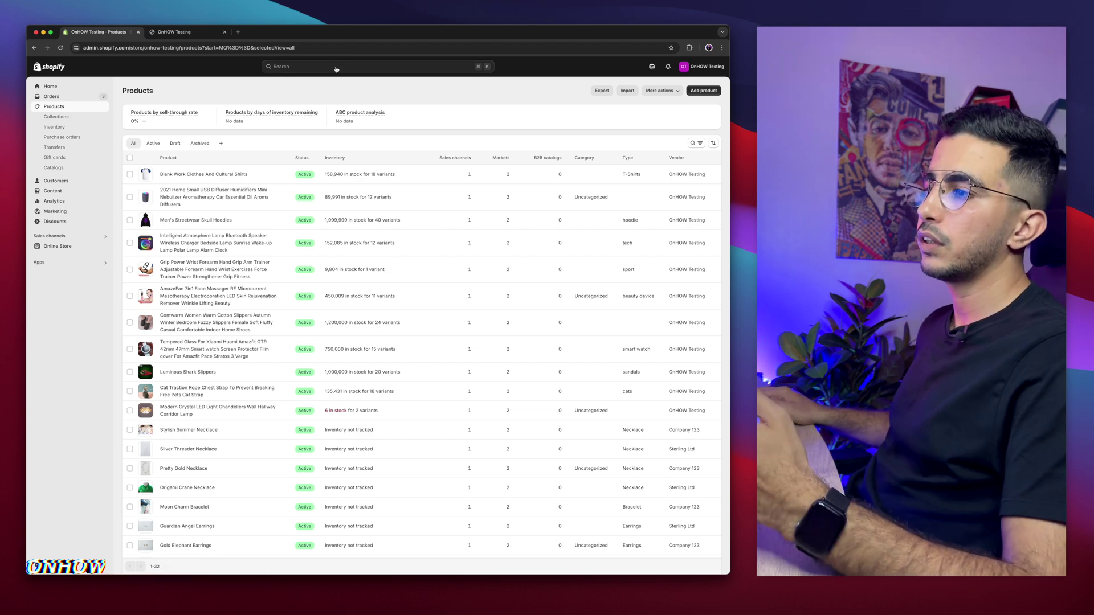
{"action": "scroll", "coordinate": [342, 342], "scroll_direction": "down", "scroll_amount": 3}
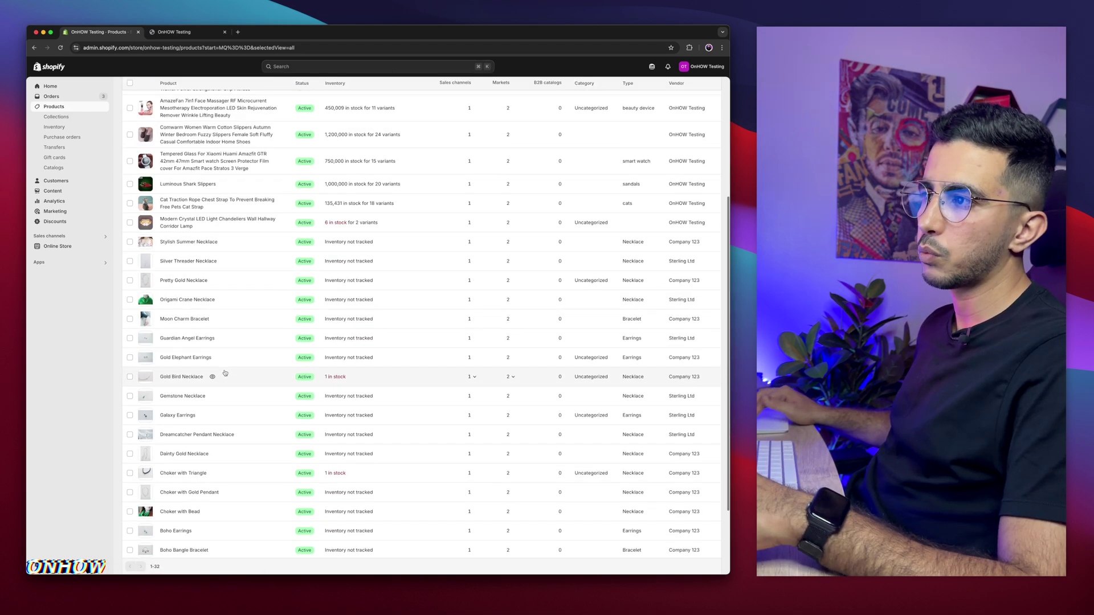
{"action": "left_click", "coordinate": [180, 262]}
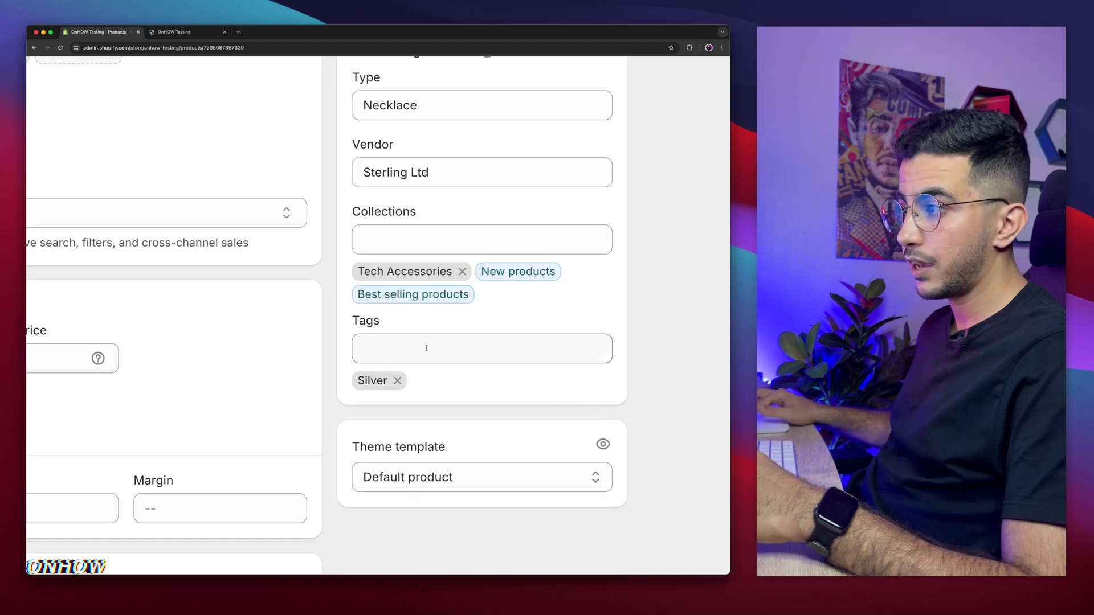
Step: Tag the Silver Threader Necklace with 'enquiry' and save the product
{"action": "left_click", "coordinate": [426, 347]}
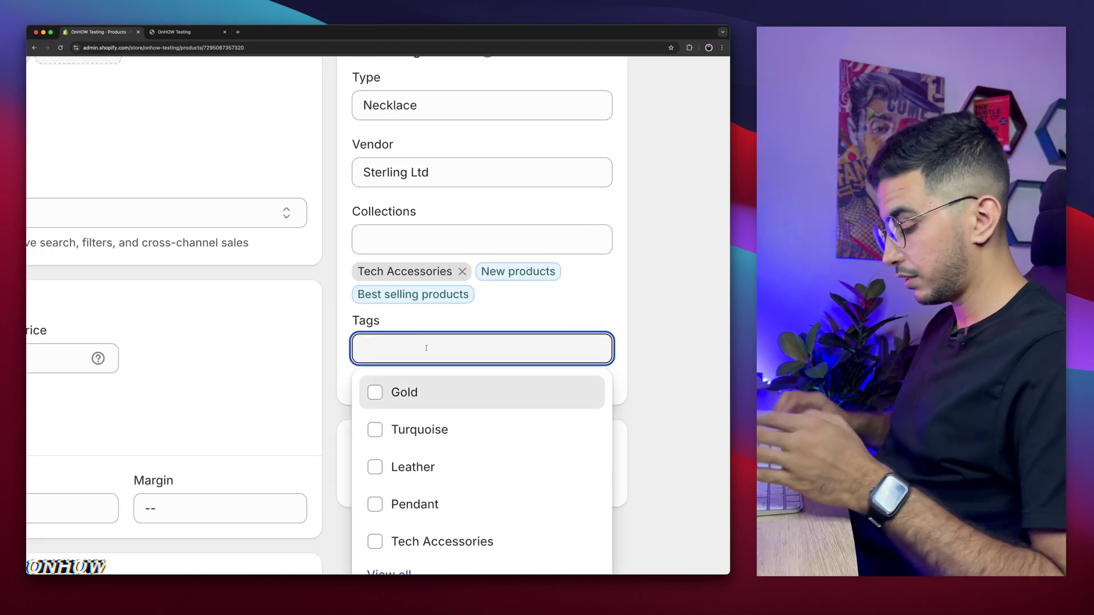
{"action": "type", "text": "enquiry"}
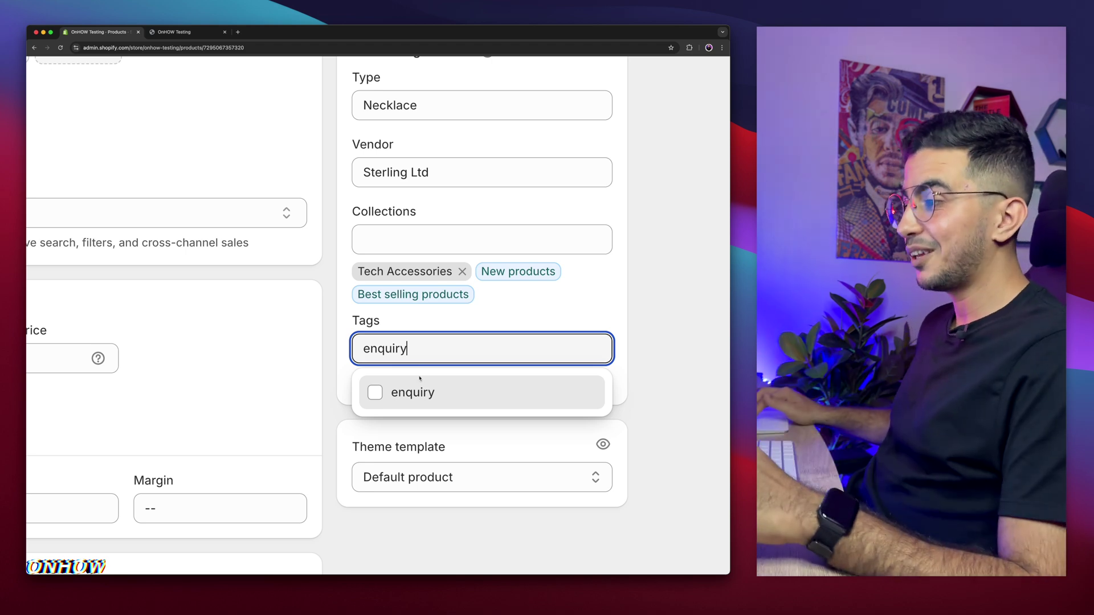
{"action": "left_click", "coordinate": [376, 393]}
{"action": "left_click", "coordinate": [670, 330]}
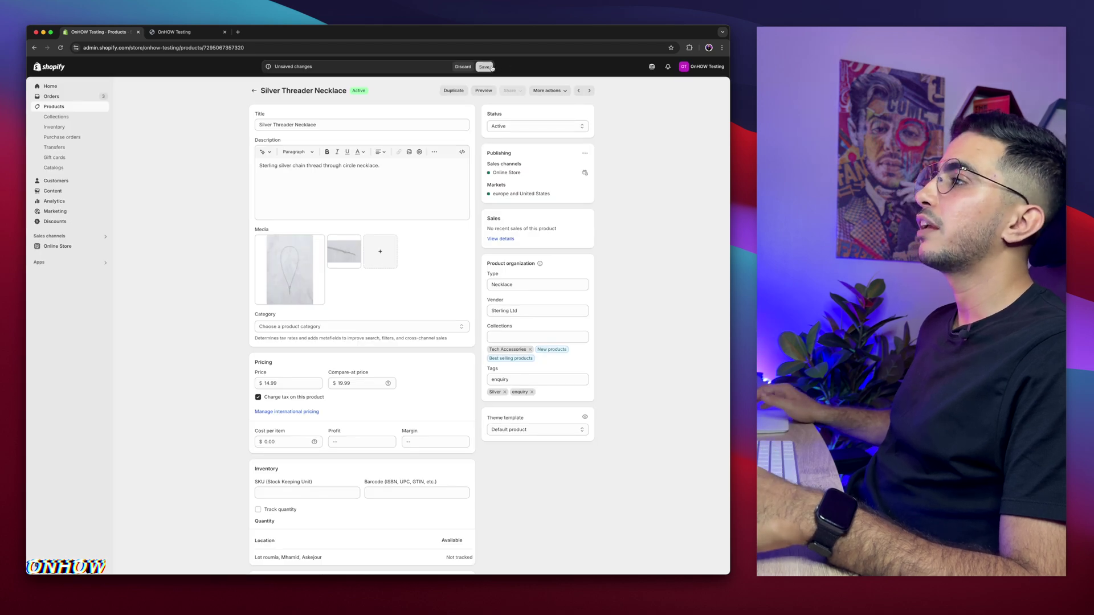
{"action": "left_click", "coordinate": [485, 67]}
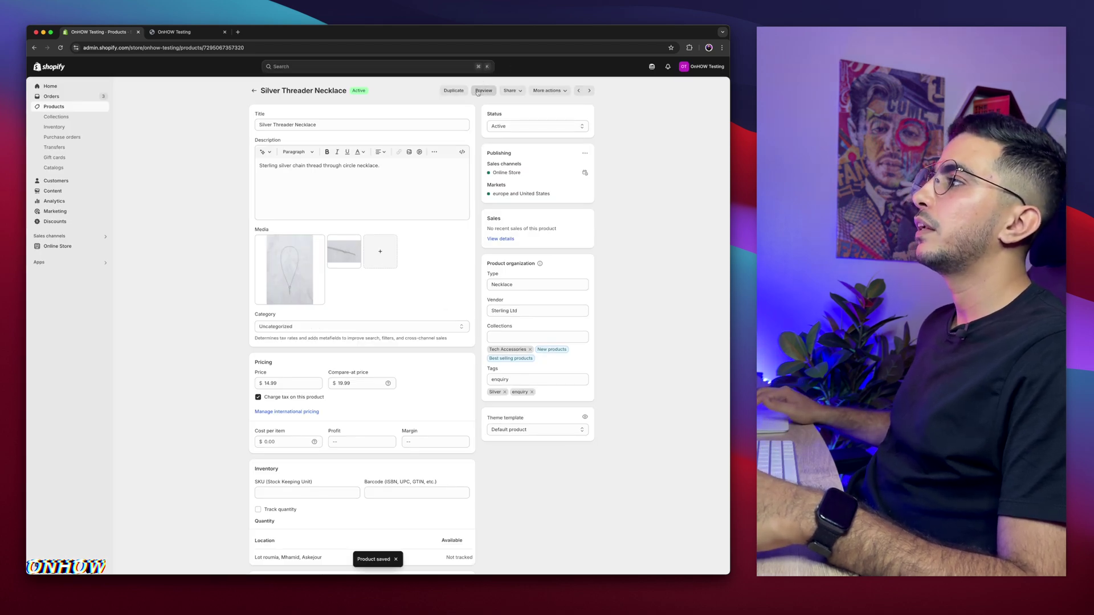
{"action": "right_click", "coordinate": [479, 92]}
{"action": "key", "text": "Escape"}
Step: Preview the necklace page in a new tab, then return to admin's Online Store themes
{"action": "left_click", "coordinate": [484, 90]}
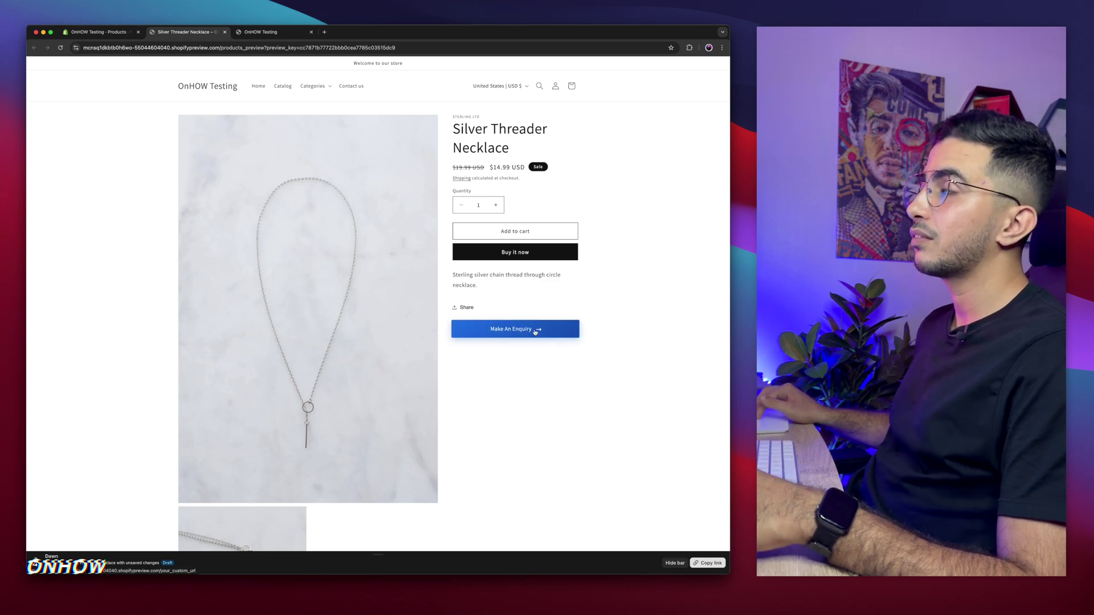
{"action": "left_click", "coordinate": [99, 32]}
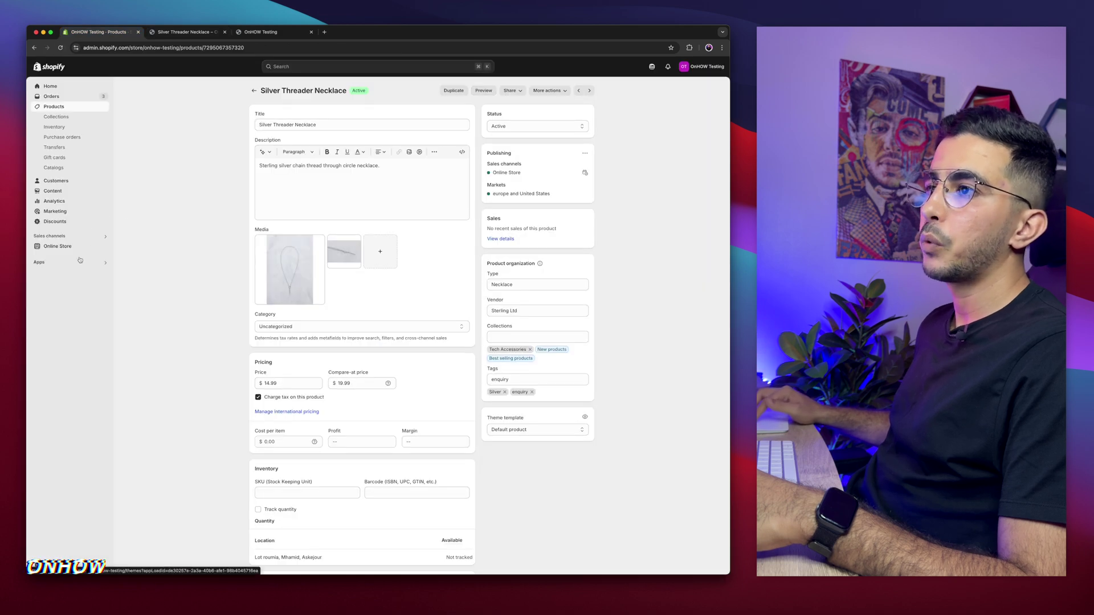
{"action": "left_click", "coordinate": [57, 246]}
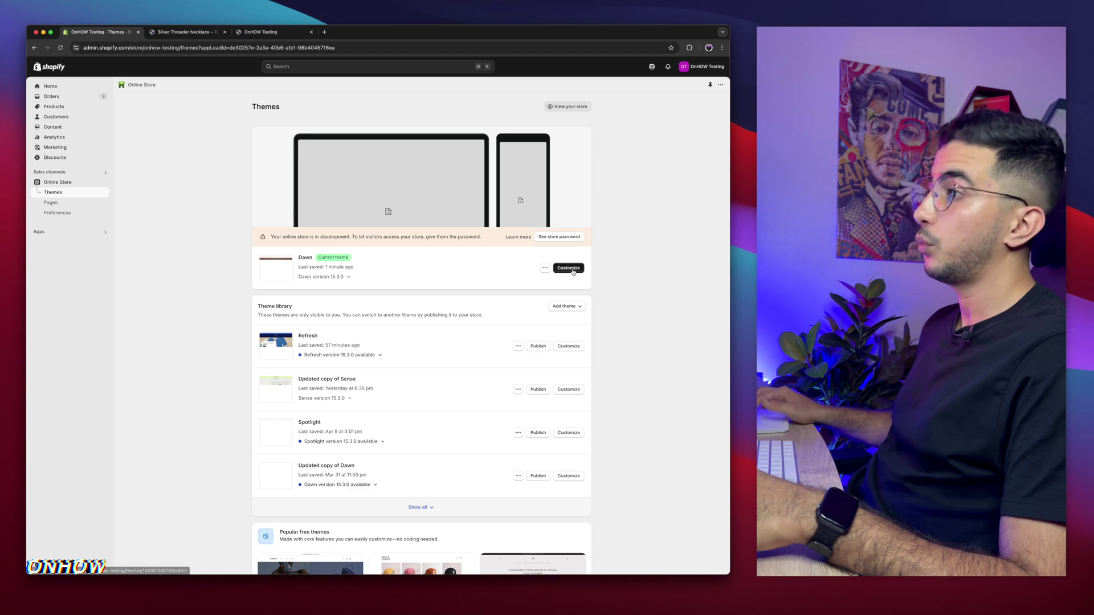
Step: Move Custom Liquid between Buy buttons and Description in the product template and save
{"action": "left_click", "coordinate": [568, 269]}
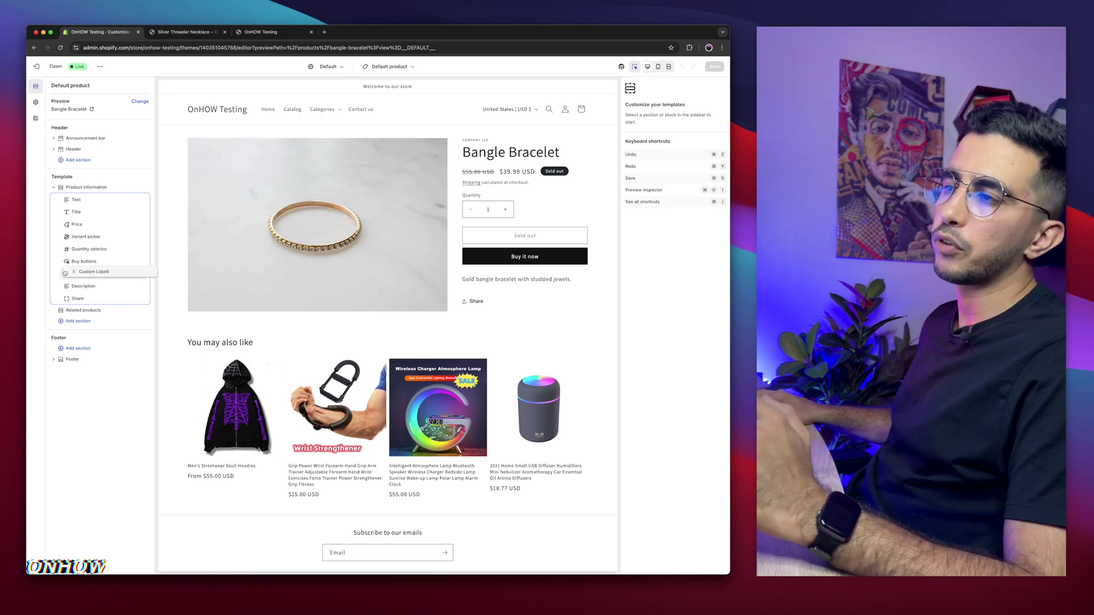
{"action": "left_click_drag", "start_coordinate": [66, 271], "coordinate": [73, 273]}
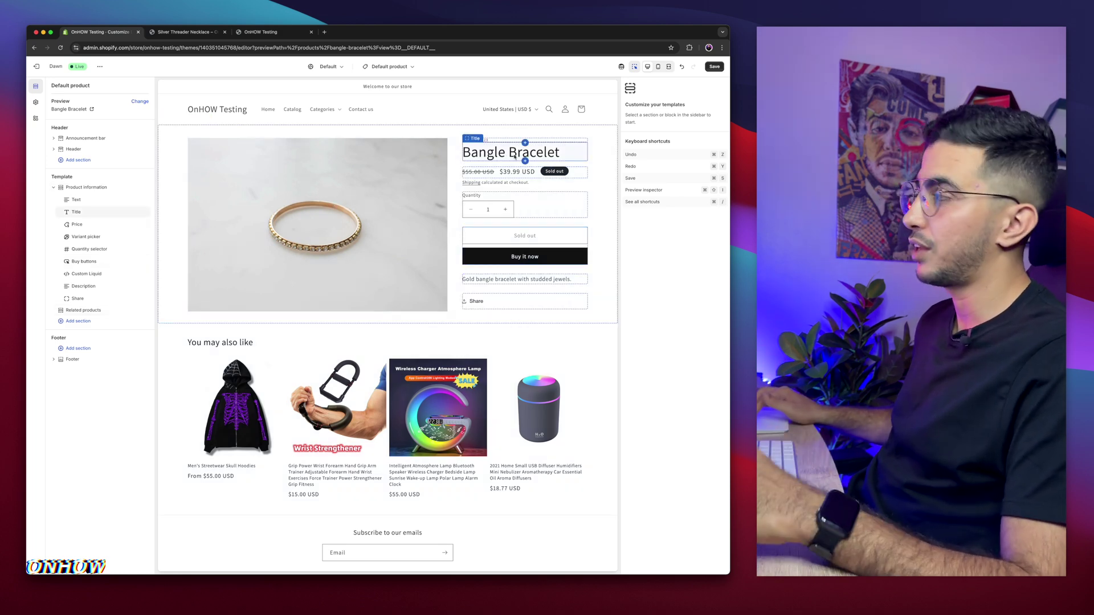
{"action": "left_click", "coordinate": [714, 67]}
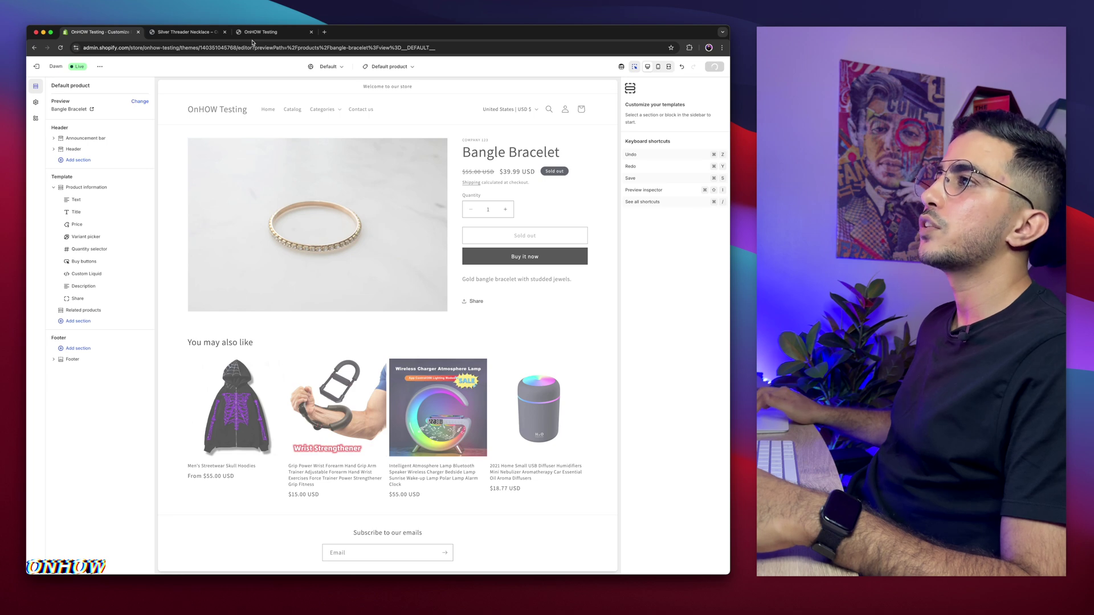
{"action": "left_click", "coordinate": [254, 32]}
Step: Confirm Make An Enquiry shows on the reloaded necklace page but not on the Skull Hoodies page
{"action": "left_click", "coordinate": [190, 34]}
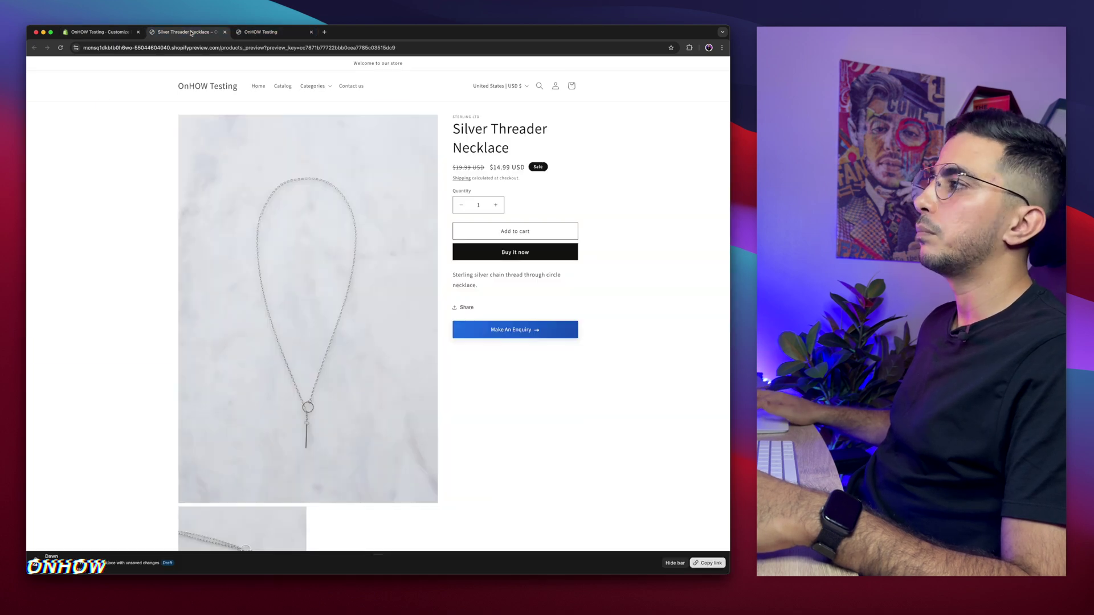
{"action": "left_click", "coordinate": [61, 47]}
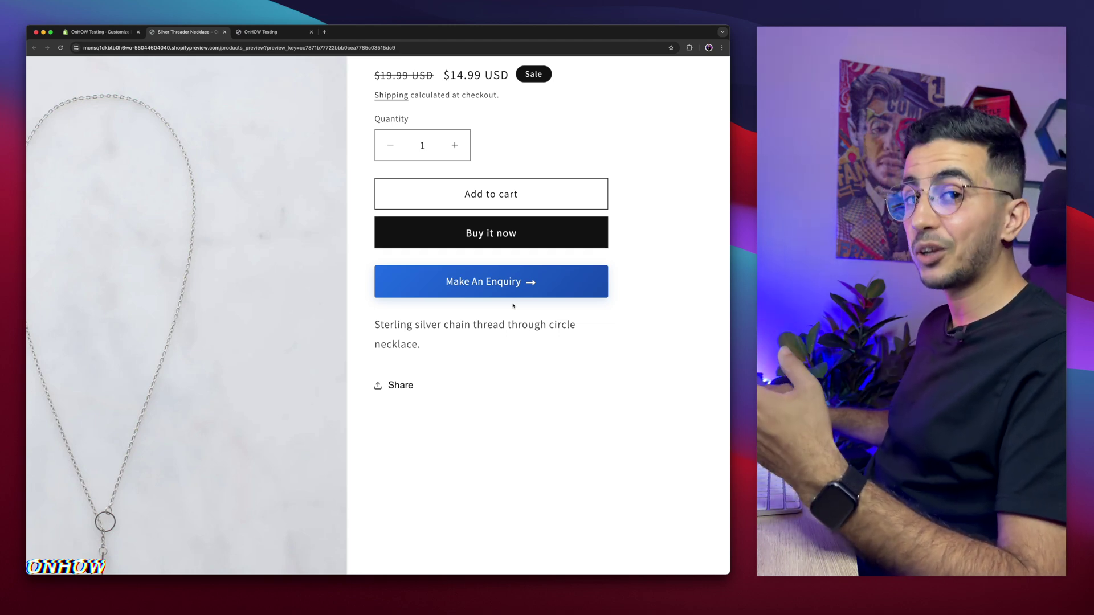
{"action": "key", "text": "super+minus"}
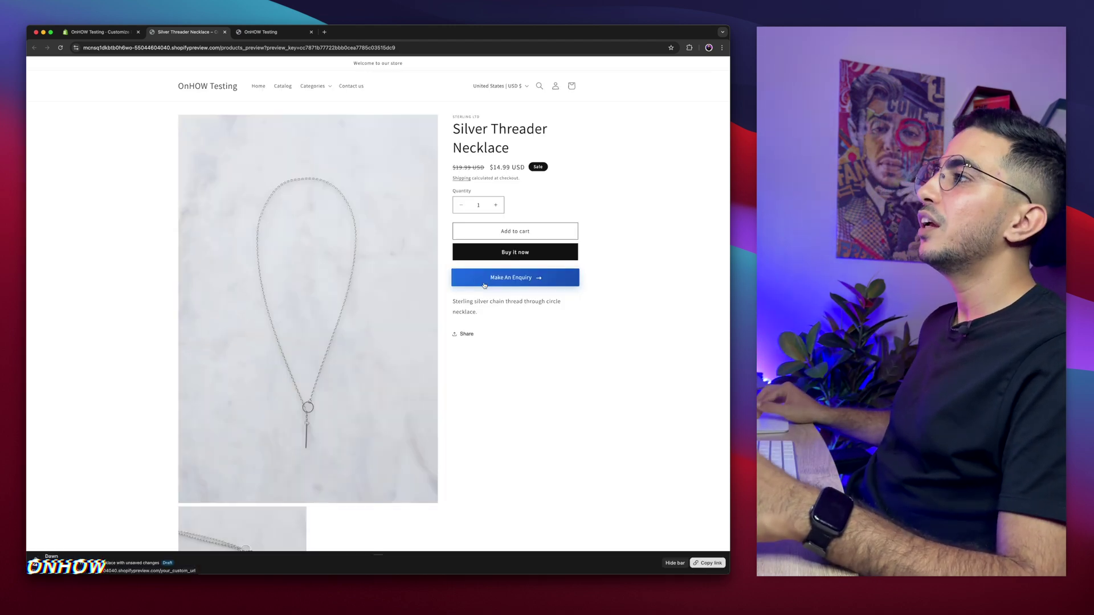
{"action": "scroll", "coordinate": [427, 299], "scroll_direction": "down", "scroll_amount": 8}
{"action": "scroll", "coordinate": [303, 343], "scroll_direction": "up", "scroll_amount": 1}
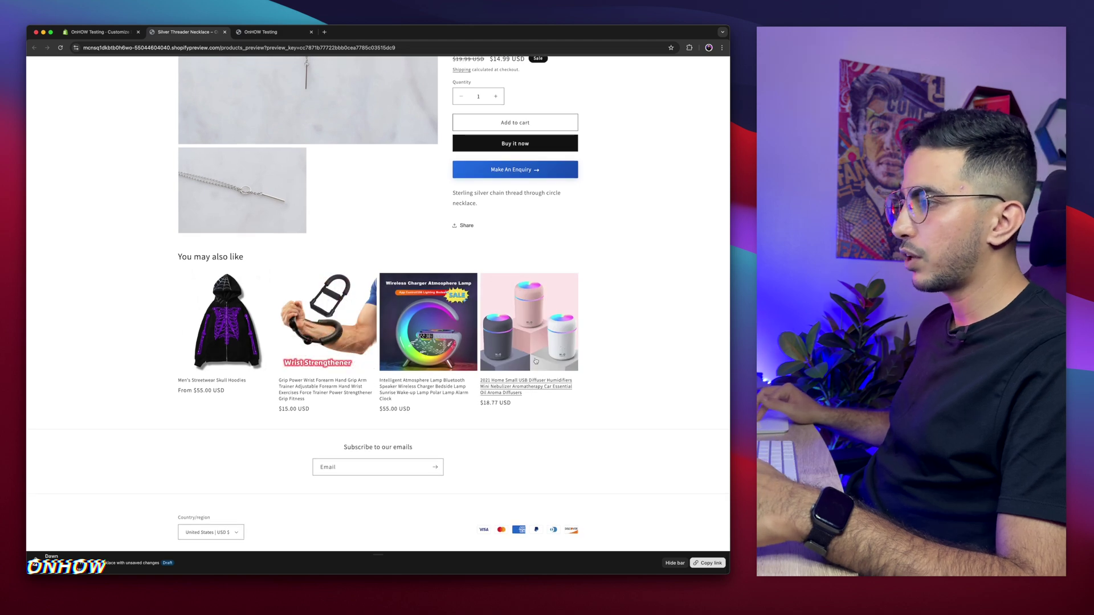
{"action": "left_click", "coordinate": [205, 383]}
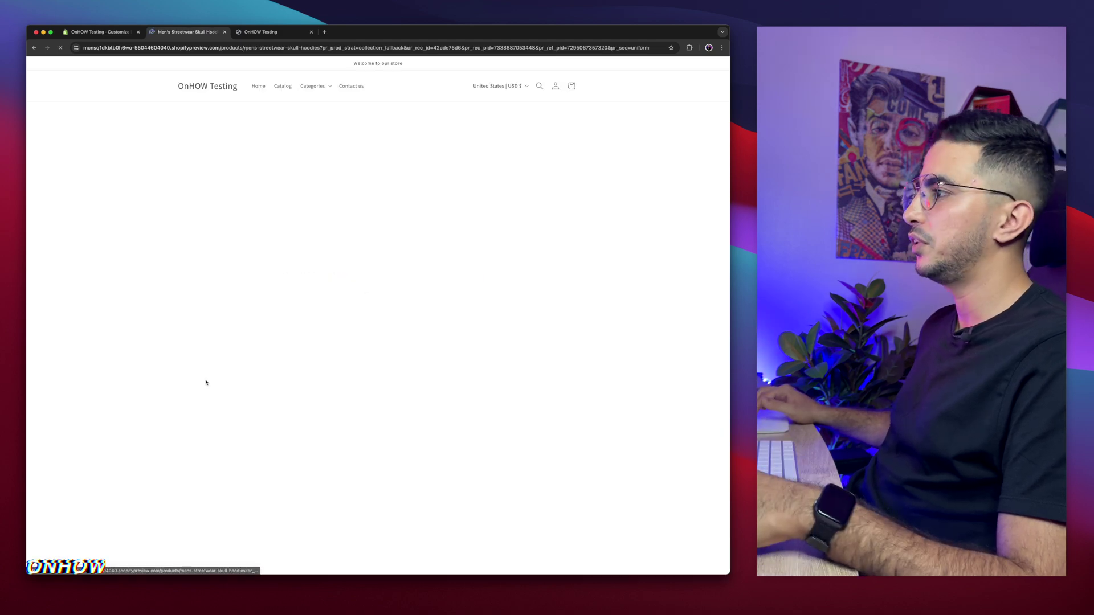
{"action": "scroll", "coordinate": [594, 393], "scroll_direction": "down", "scroll_amount": 5}
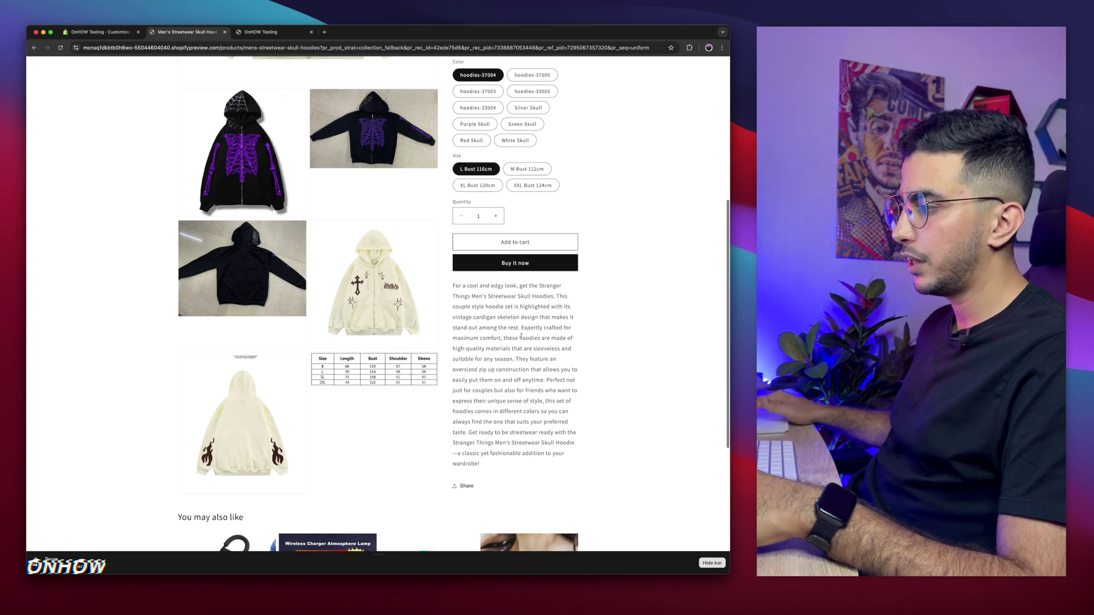
{"action": "scroll", "coordinate": [618, 270], "scroll_direction": "down", "scroll_amount": 5}
{"action": "scroll", "coordinate": [599, 343], "scroll_direction": "up", "scroll_amount": 6}
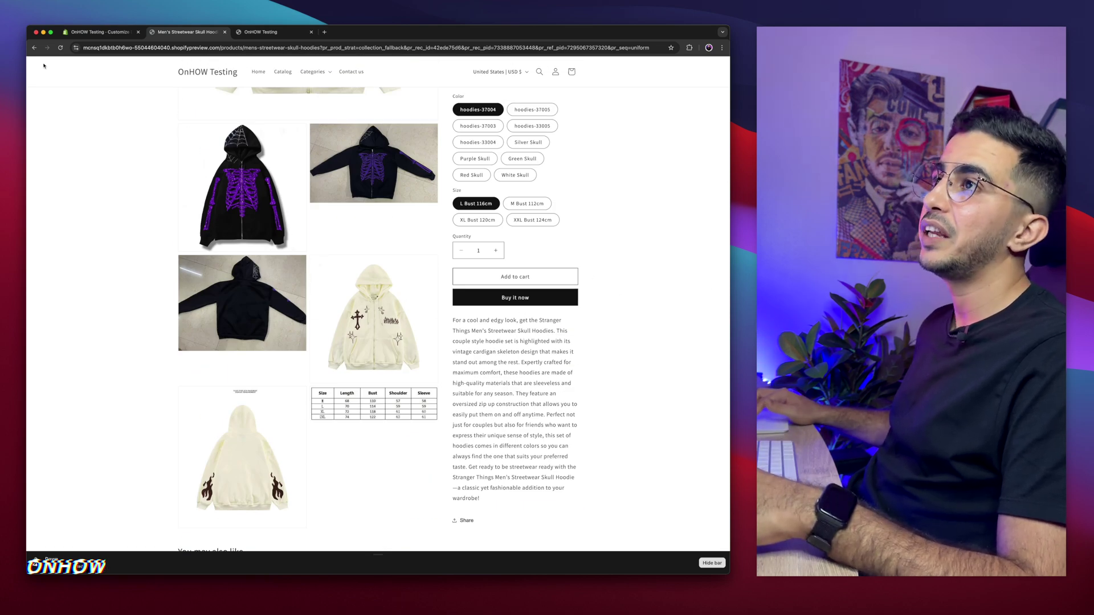
{"action": "left_click", "coordinate": [35, 48]}
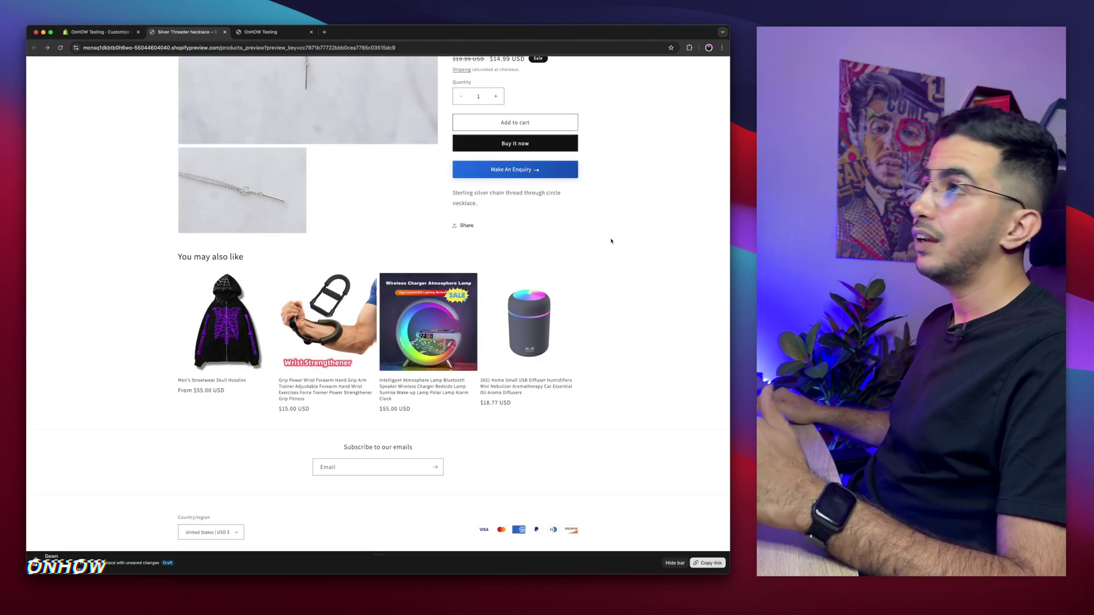
{"action": "scroll", "coordinate": [611, 241], "scroll_direction": "up", "scroll_amount": 8}
{"action": "scroll", "coordinate": [611, 241], "scroll_direction": "down", "scroll_amount": 1}
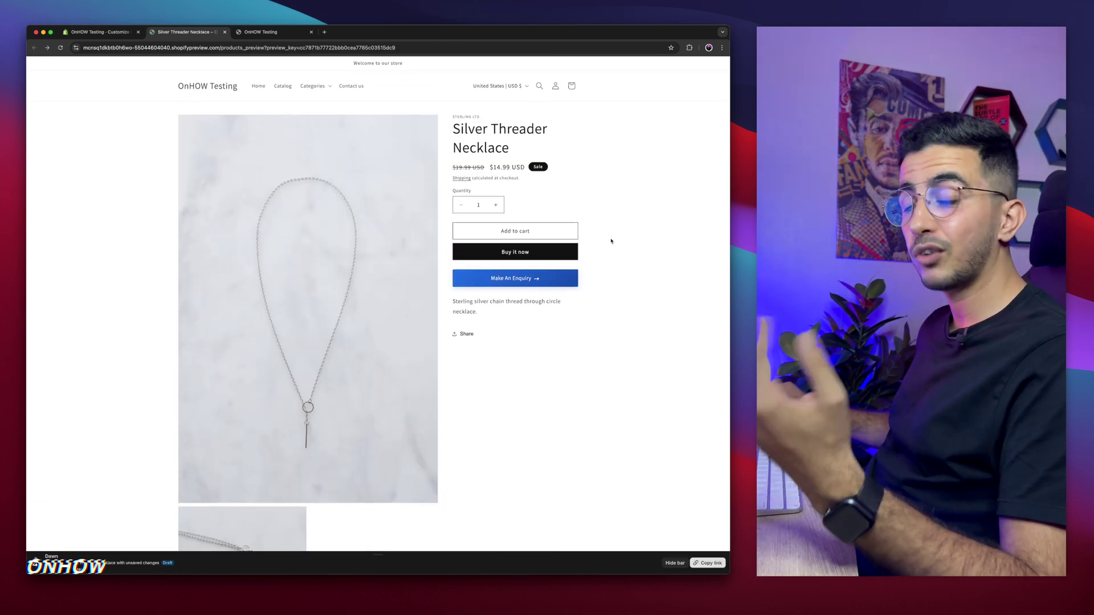